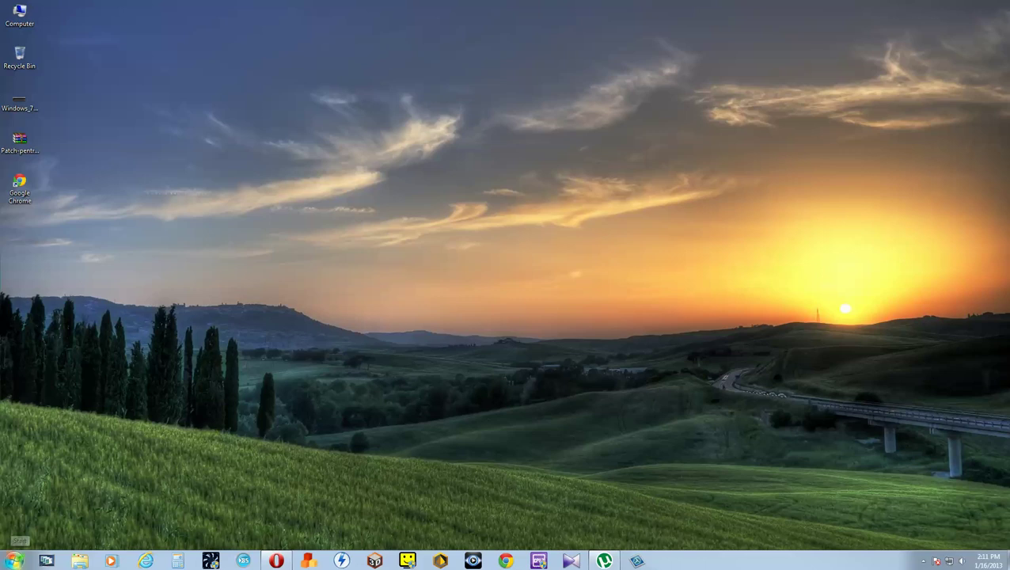
Step: Open the Control Panel and show its items as large icons
{"action": "left_click", "coordinate": [14, 559]}
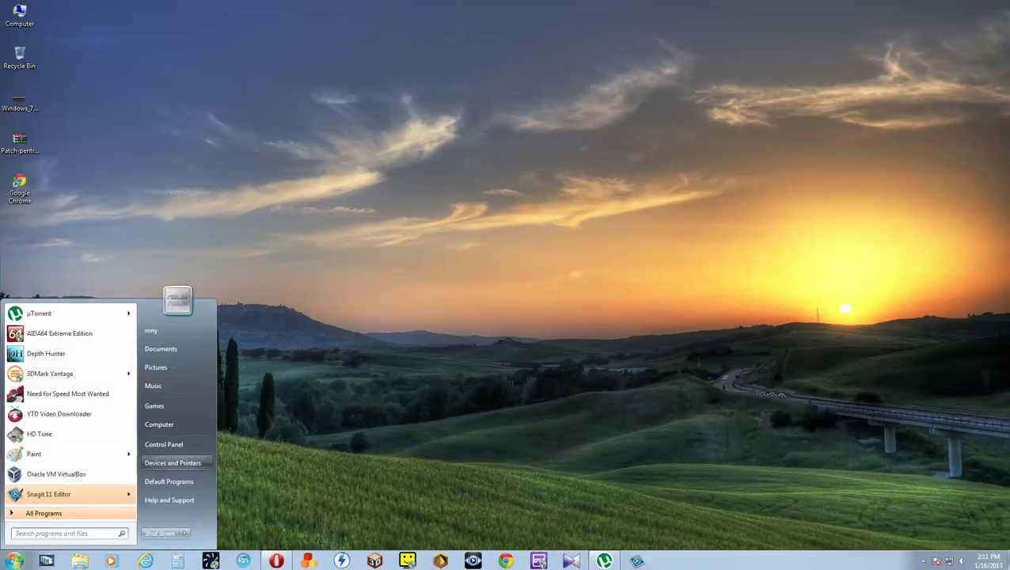
{"action": "left_click", "coordinate": [178, 440]}
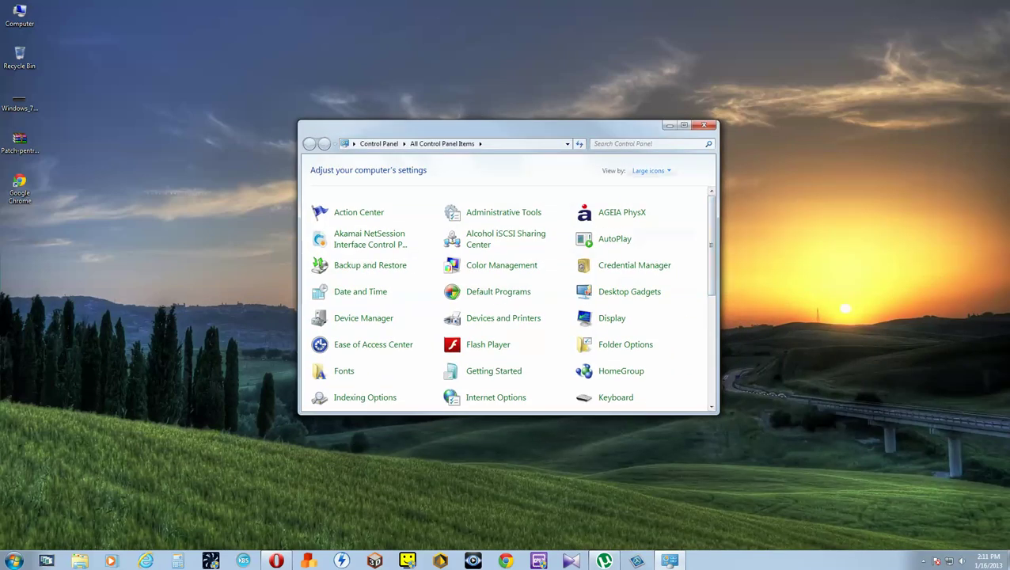
{"action": "left_click", "coordinate": [648, 170]}
{"action": "left_click", "coordinate": [658, 182]}
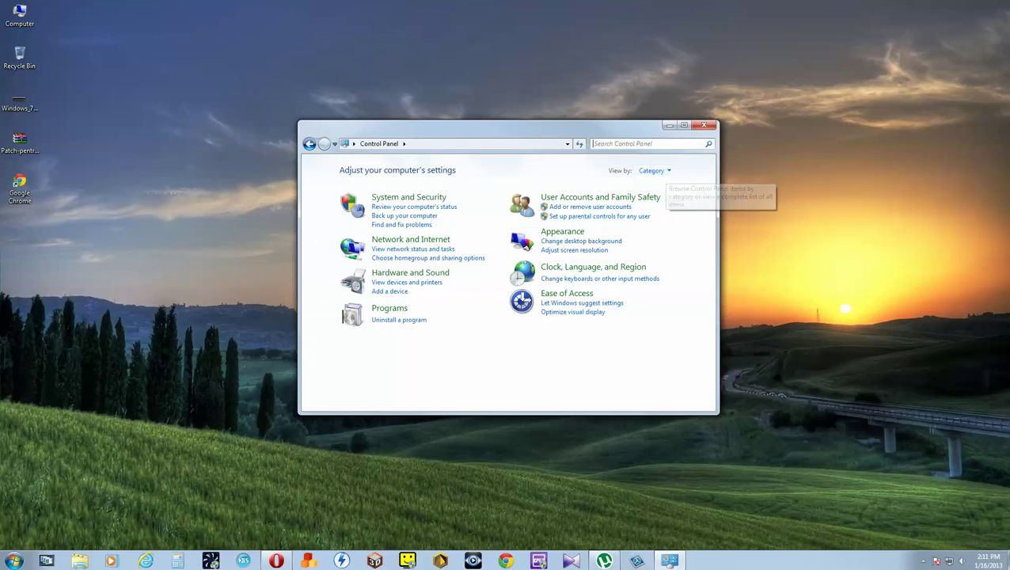
{"action": "left_click", "coordinate": [651, 170]}
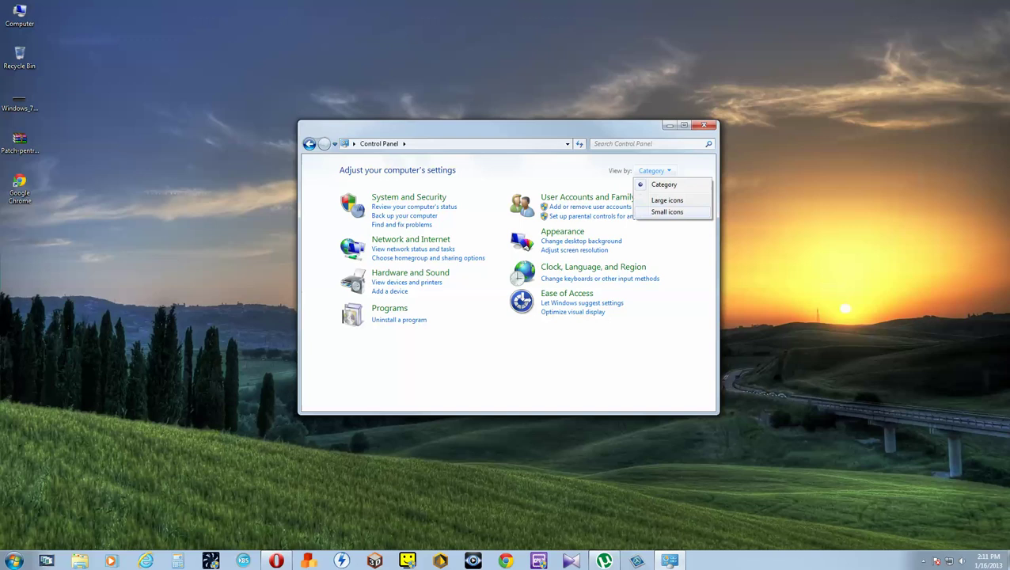
{"action": "left_click", "coordinate": [659, 199]}
Step: Open the advanced settings of Windows Firewall and move their window closer to the middle of the desktop
{"action": "scroll", "coordinate": [634, 317], "scroll_direction": "down", "scroll_amount": 6}
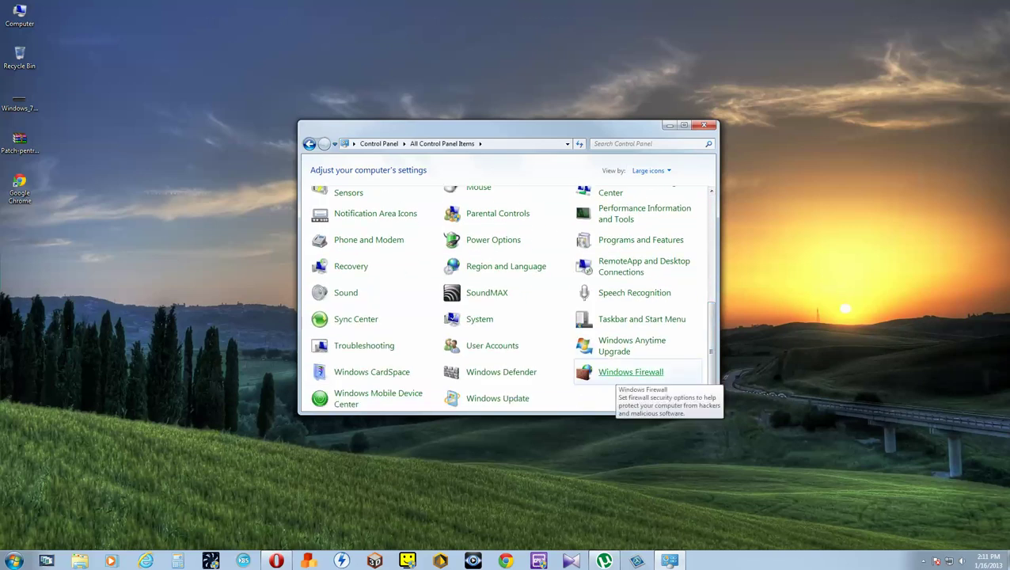
{"action": "left_click", "coordinate": [617, 371]}
{"action": "left_click", "coordinate": [630, 372]}
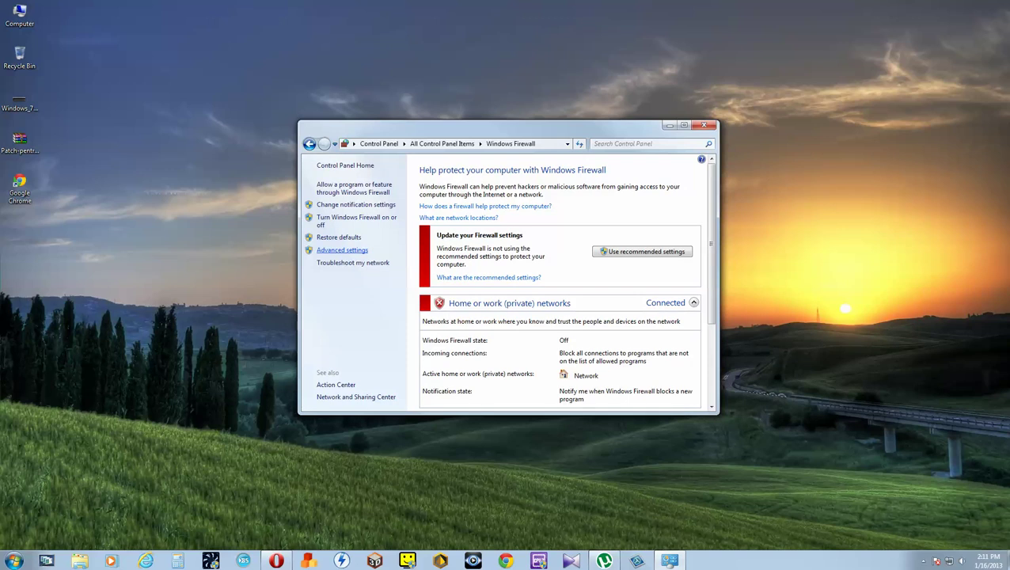
{"action": "left_click", "coordinate": [342, 249]}
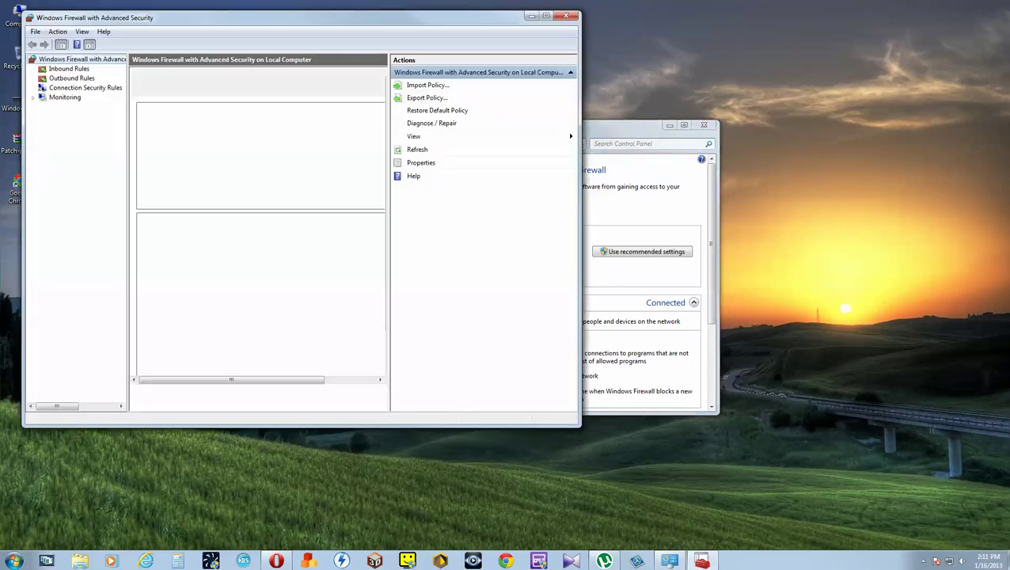
{"action": "left_click_drag", "start_coordinate": [293, 18], "coordinate": [474, 47]}
Step: Set the firewall state of the Public Profile to Off in the firewall properties, and close the firewall windows
{"action": "left_click", "coordinate": [370, 232]}
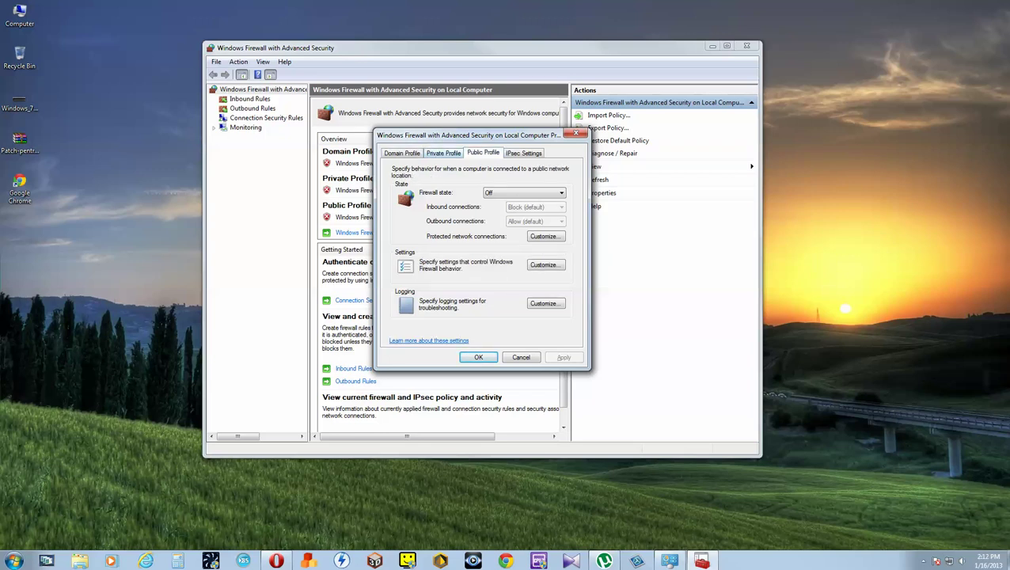
{"action": "left_click", "coordinate": [443, 152]}
{"action": "left_click", "coordinate": [483, 153]}
{"action": "left_click", "coordinate": [524, 192]}
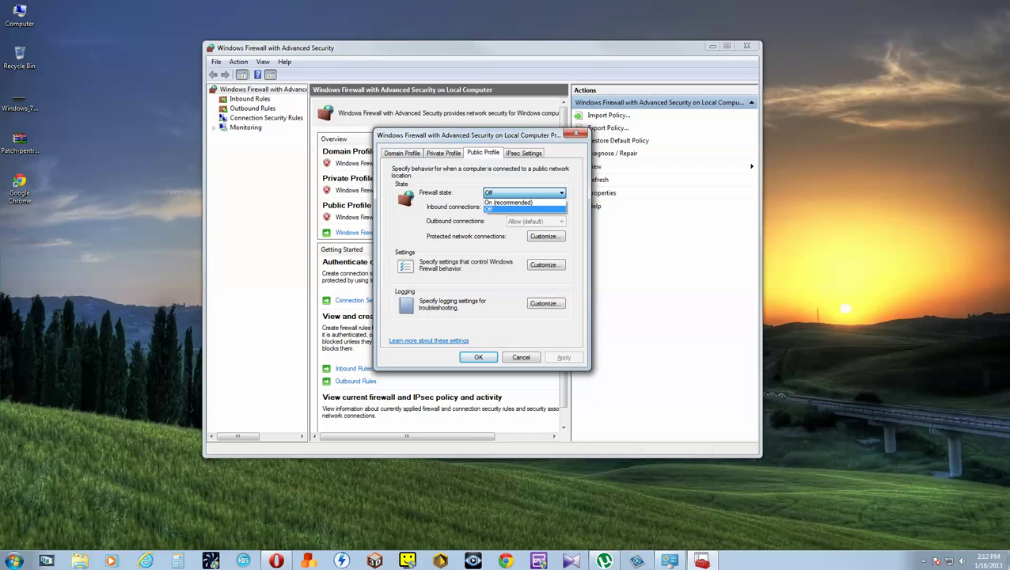
{"action": "left_click", "coordinate": [524, 209]}
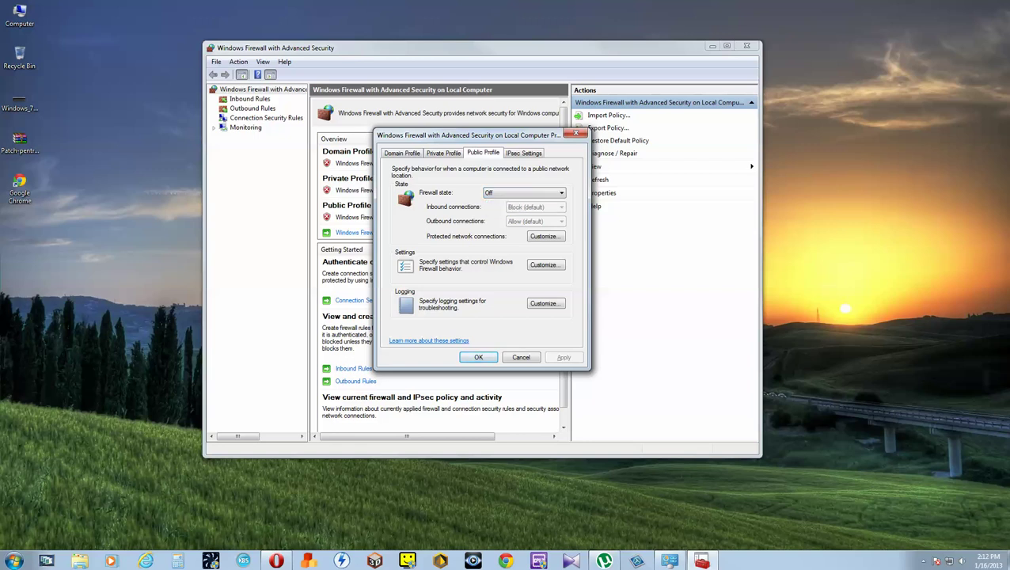
{"action": "key", "text": "Return"}
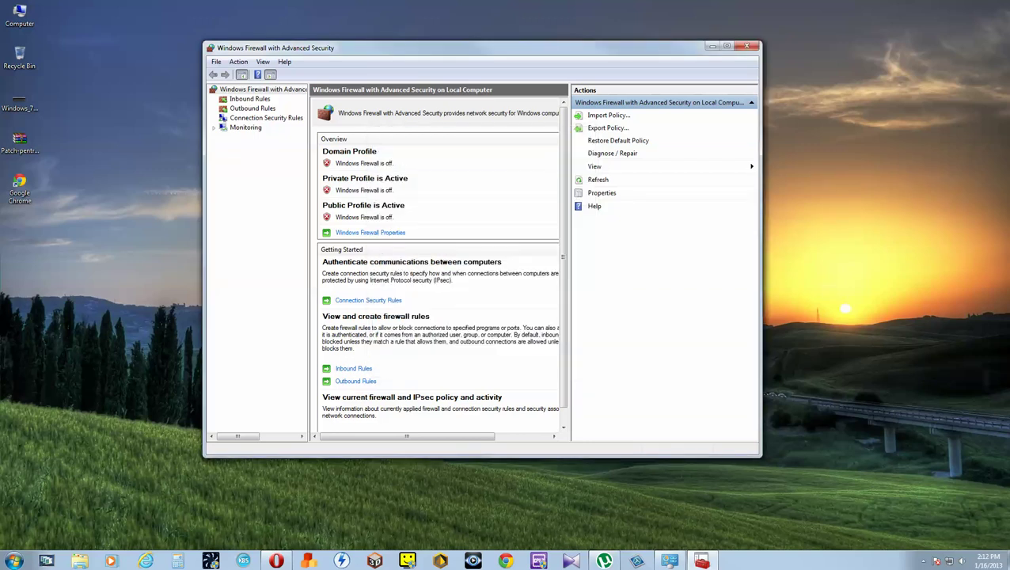
{"action": "left_click", "coordinate": [747, 46]}
{"action": "left_click", "coordinate": [708, 124]}
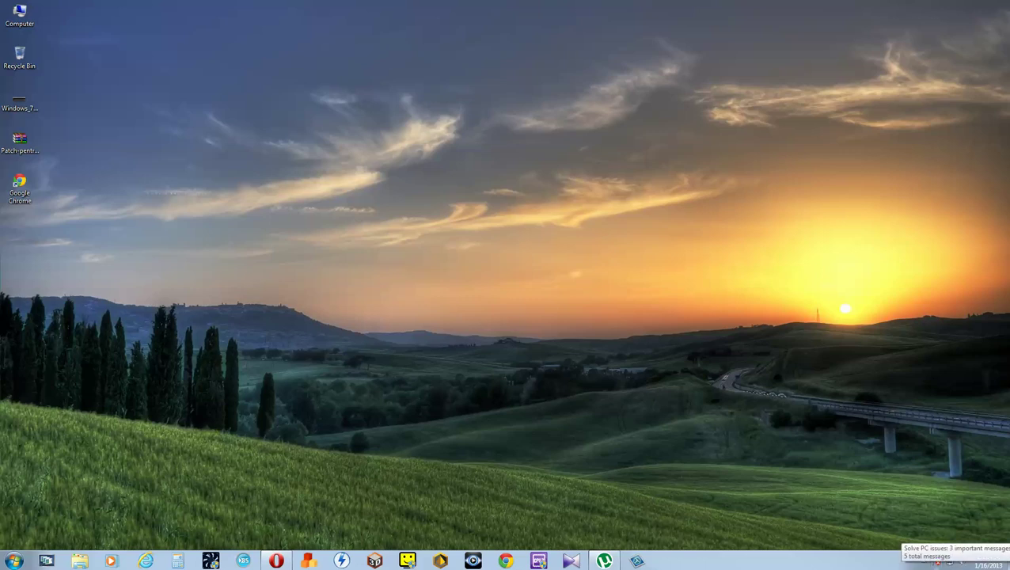
Step: Open the Windows Update settings and choose Never check for updates for important updates
{"action": "right_click", "coordinate": [938, 562]}
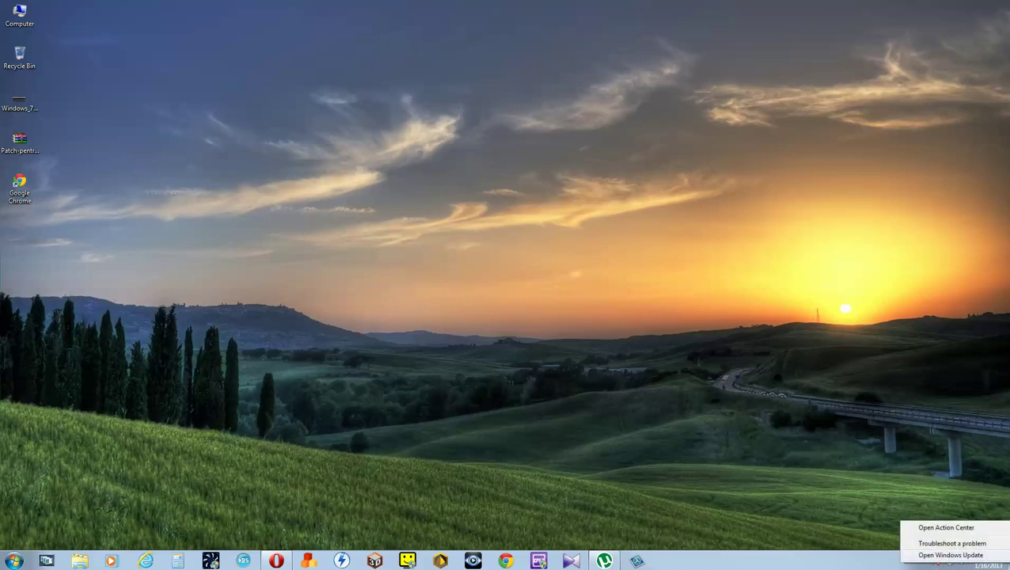
{"action": "left_click", "coordinate": [950, 555]}
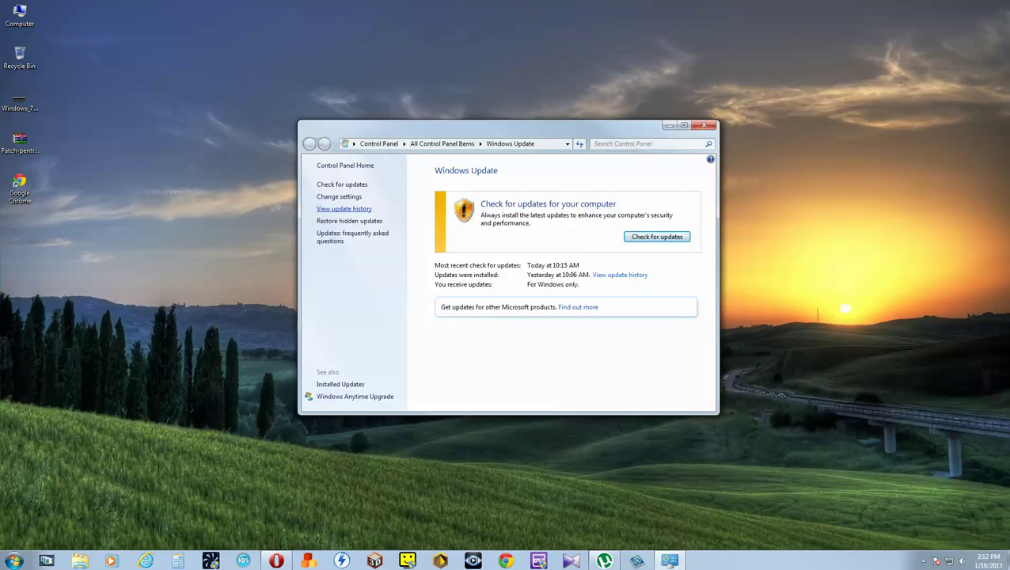
{"action": "left_click", "coordinate": [339, 196]}
{"action": "left_click", "coordinate": [496, 244]}
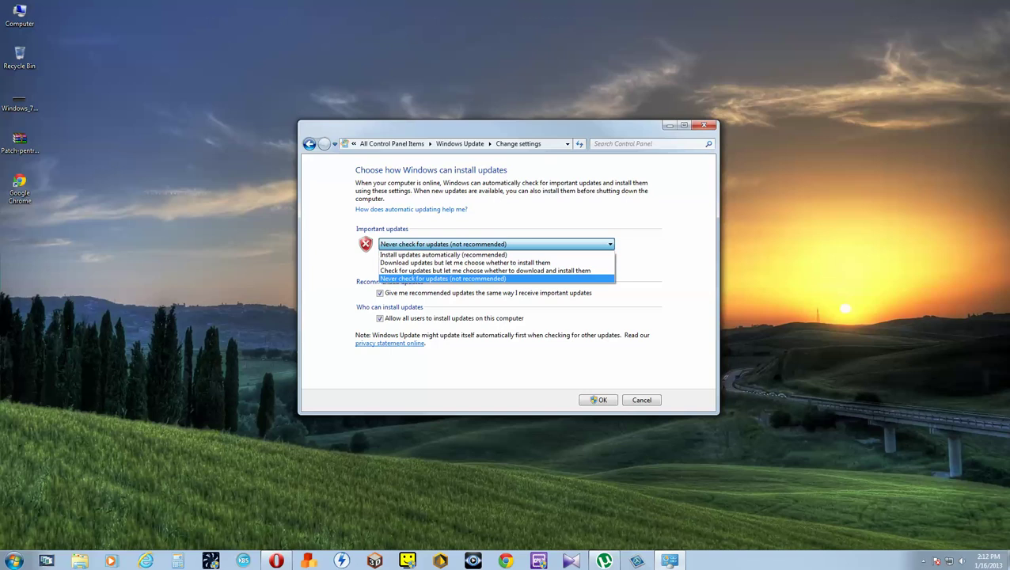
{"action": "key", "text": "Return"}
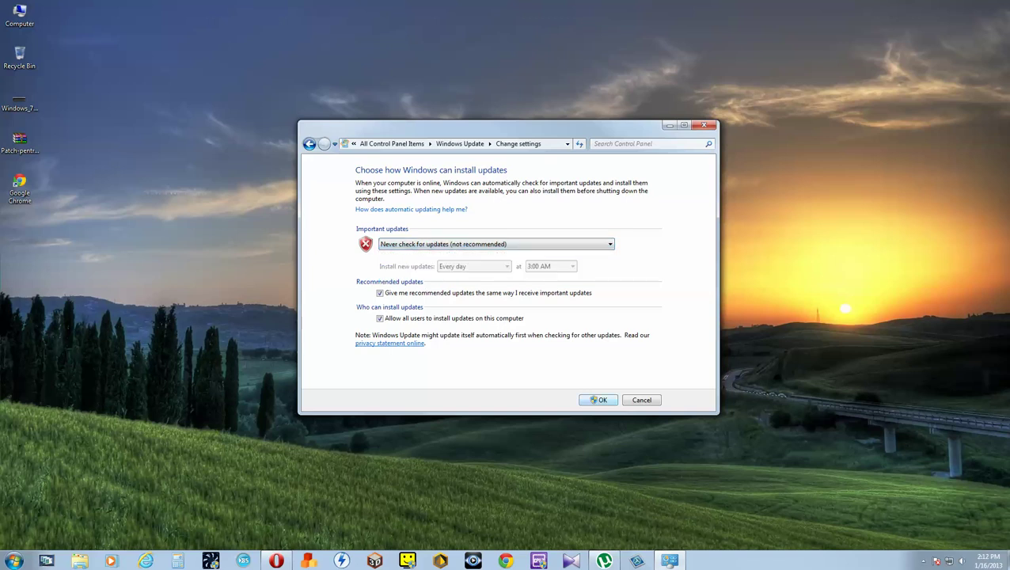
Step: Set important updates to Install updates automatically, apply the setting and close Windows Update
{"action": "left_click", "coordinate": [495, 244]}
{"action": "left_click", "coordinate": [496, 254]}
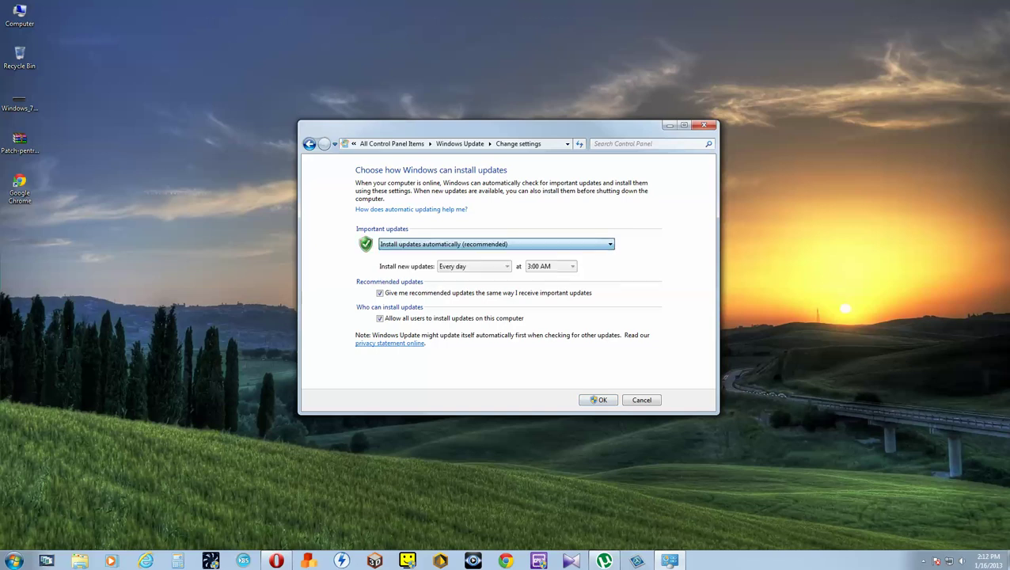
{"action": "key", "text": "Tab"}
{"action": "key", "text": "Tab"}
{"action": "key", "text": "Tab"}
{"action": "key", "text": "Tab"}
{"action": "key", "text": "Tab"}
{"action": "key", "text": "Tab"}
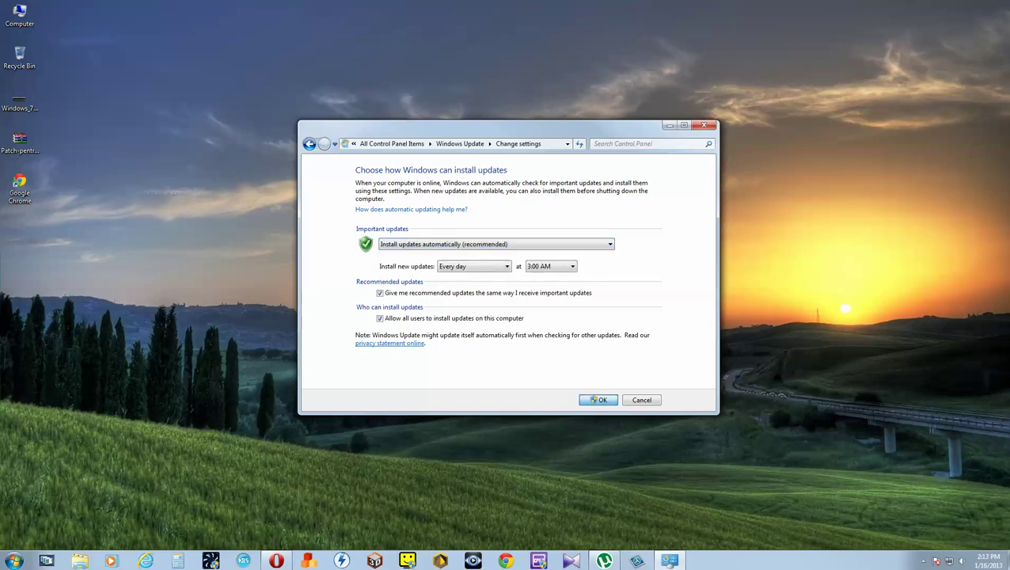
{"action": "key", "text": "Return"}
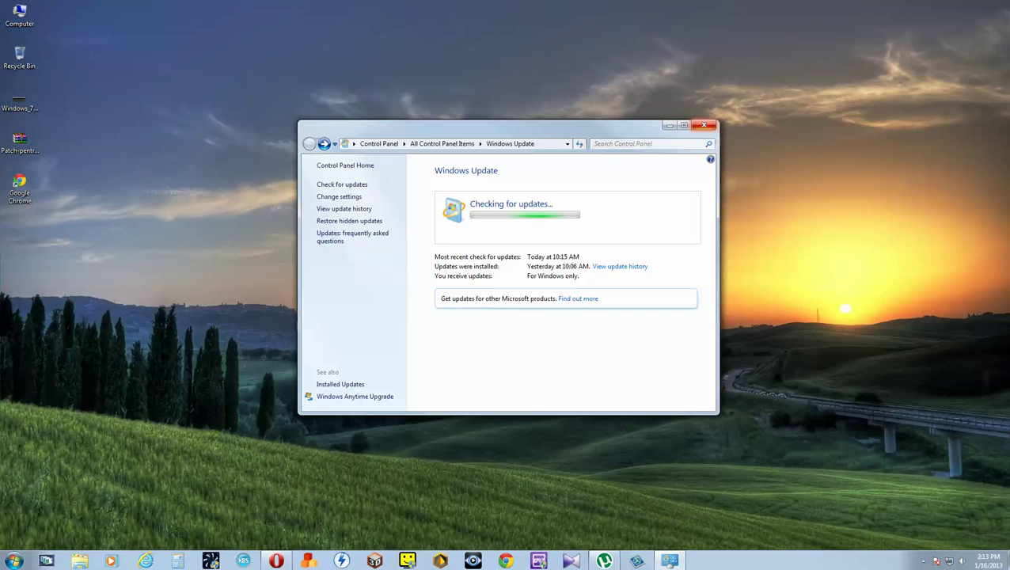
{"action": "left_click", "coordinate": [704, 125]}
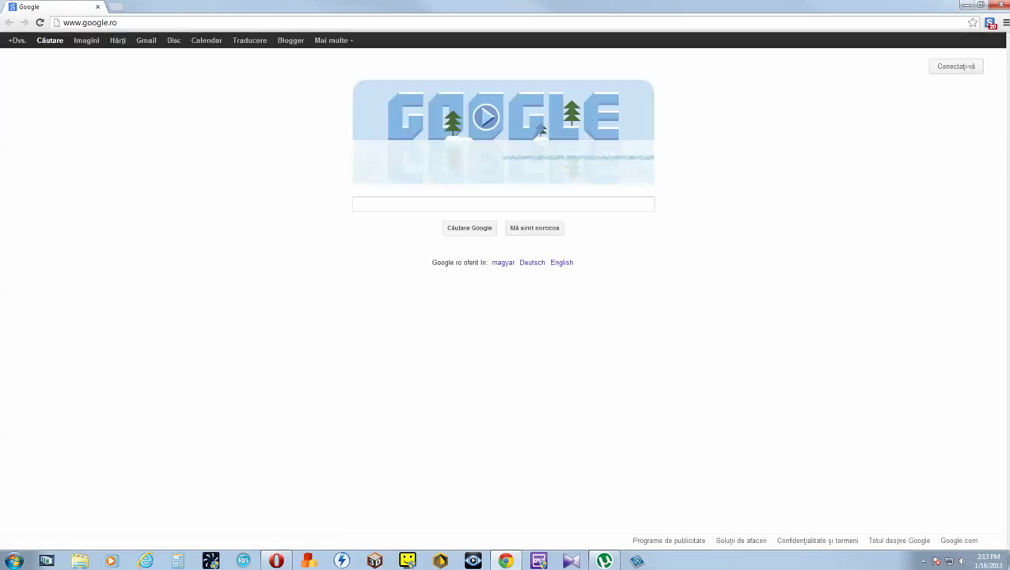
{"action": "left_click", "coordinate": [980, 5]}
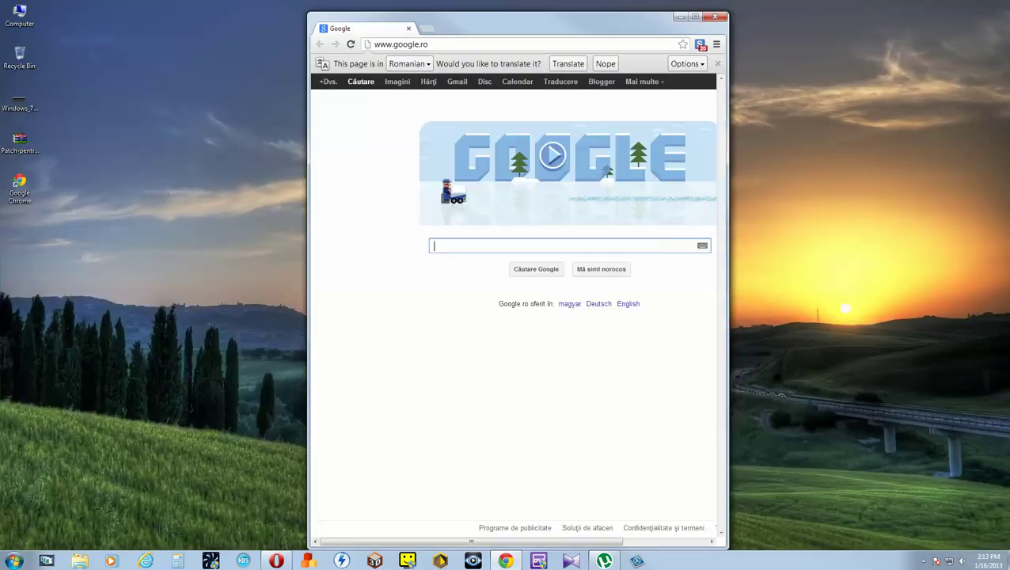
{"action": "left_click_drag", "start_coordinate": [727, 301], "coordinate": [917, 300]}
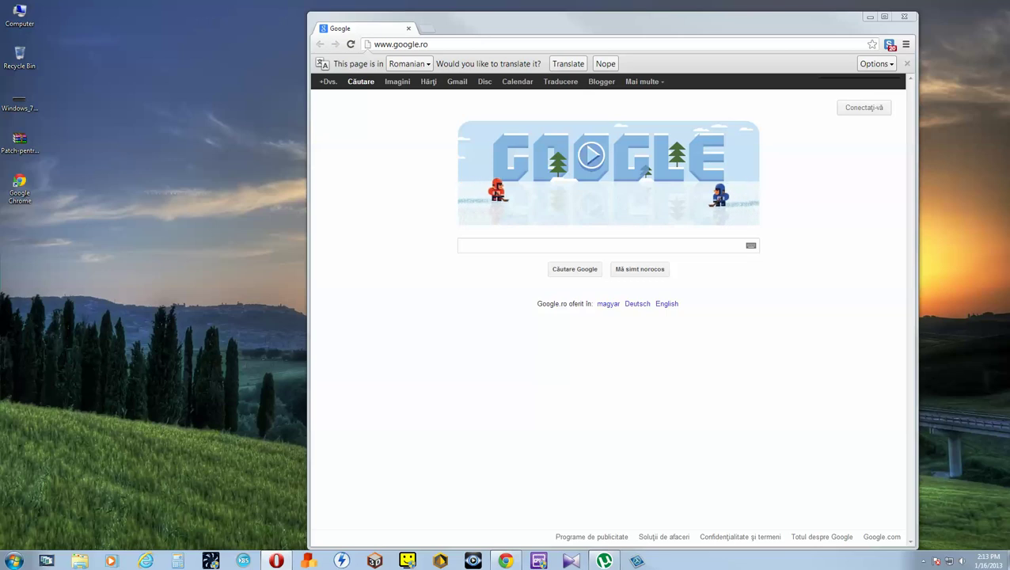
{"action": "right_click", "coordinate": [467, 45]}
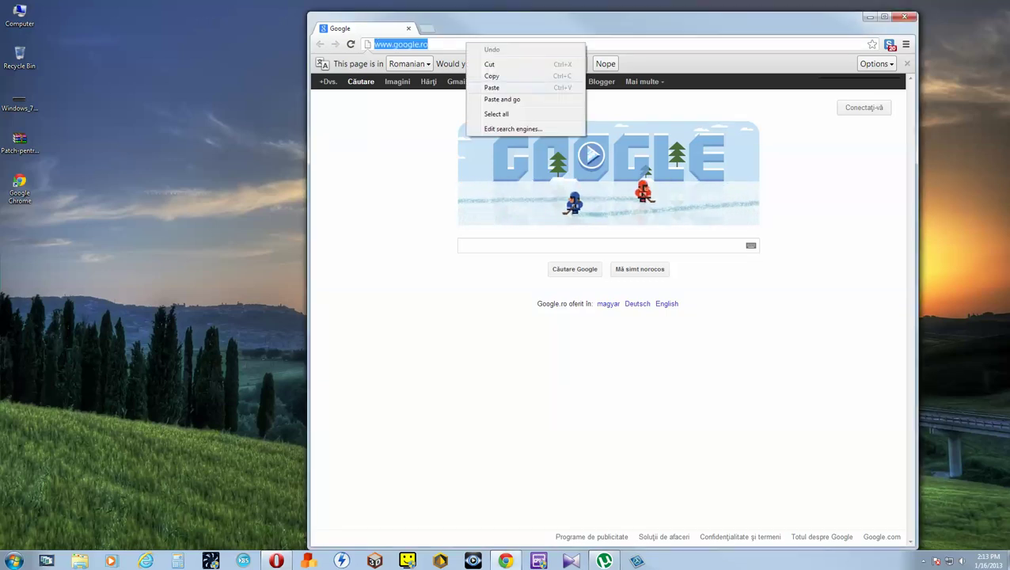
{"action": "left_click", "coordinate": [491, 87]}
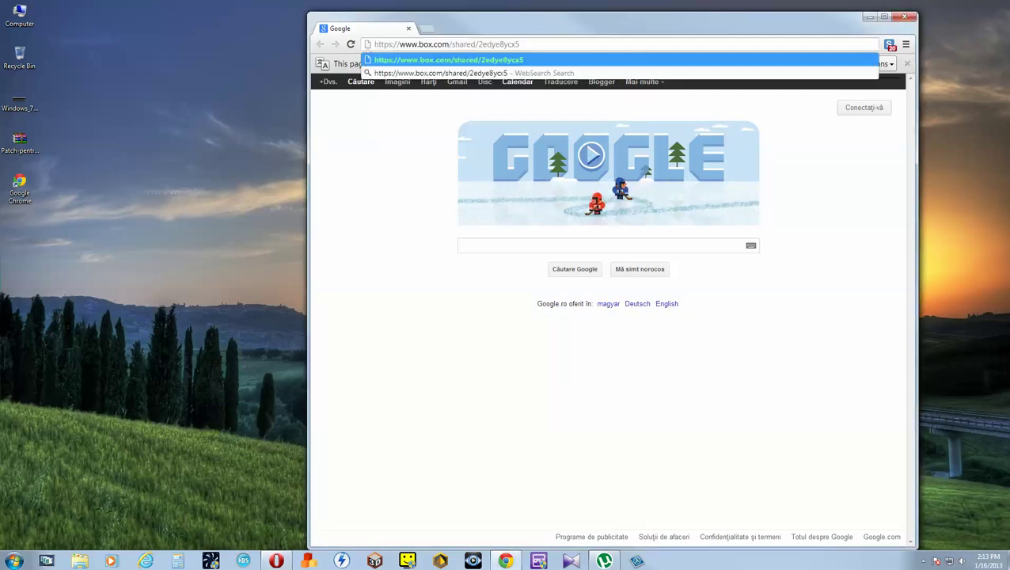
{"action": "key", "text": "Return"}
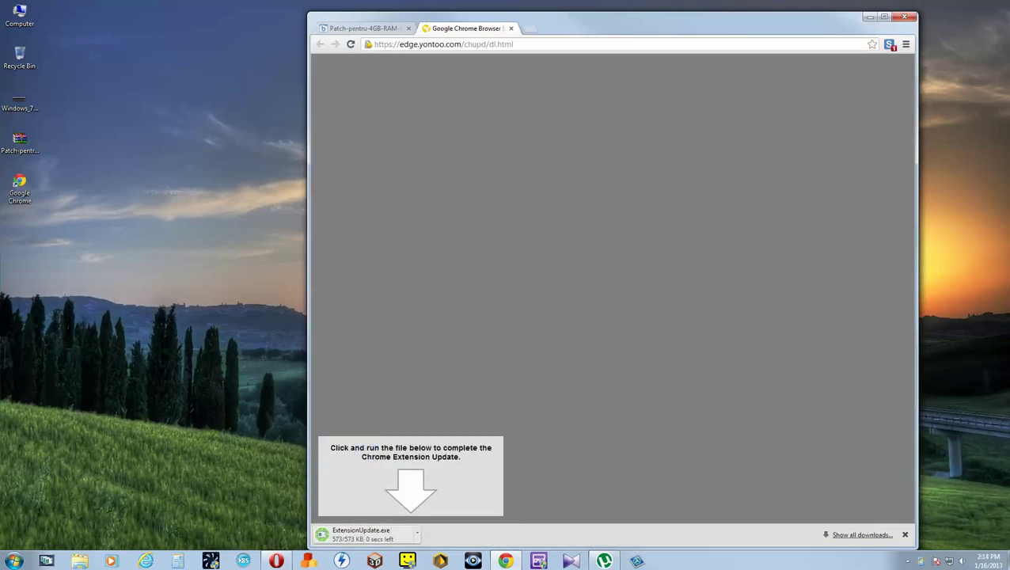
Step: Close the Chrome Extension Update tab and exit Chrome, cancelling the download in progress
{"action": "left_click", "coordinate": [511, 28]}
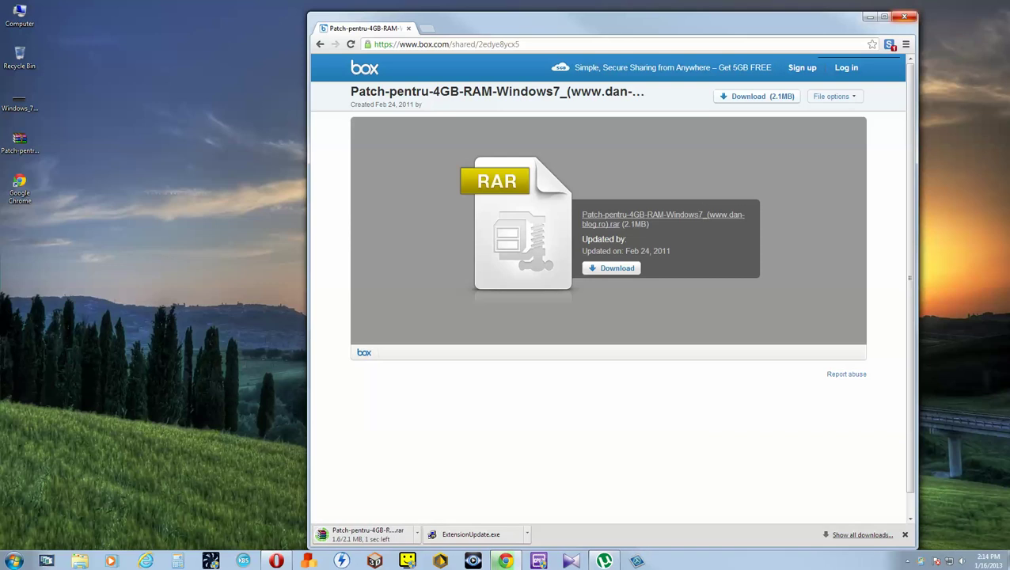
{"action": "left_click", "coordinate": [905, 15]}
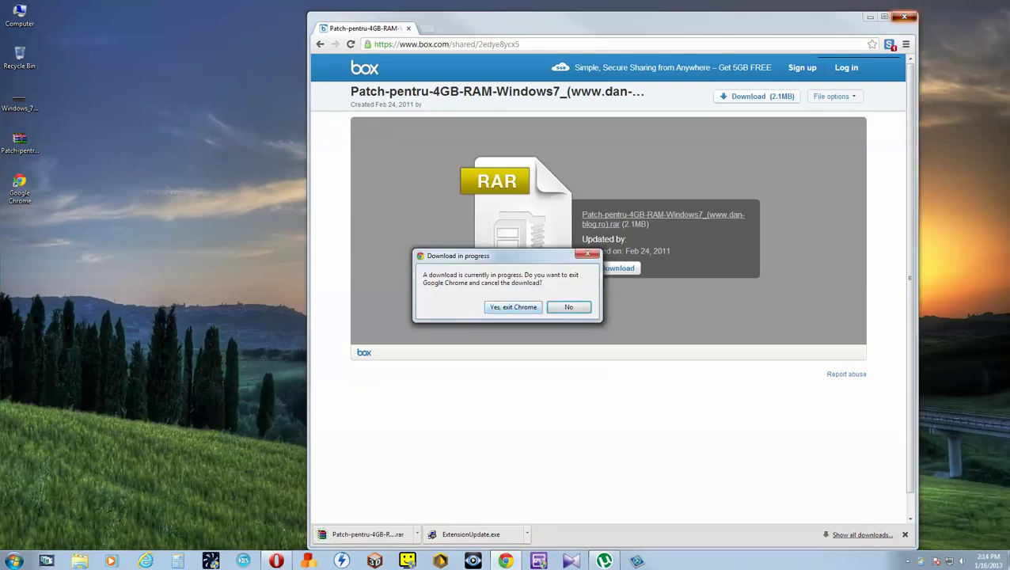
{"action": "key", "text": "Return"}
Step: Extract the Patch-pentru-4GB-RAM-Windows7 archive directly onto the desktop
{"action": "left_click", "coordinate": [20, 143]}
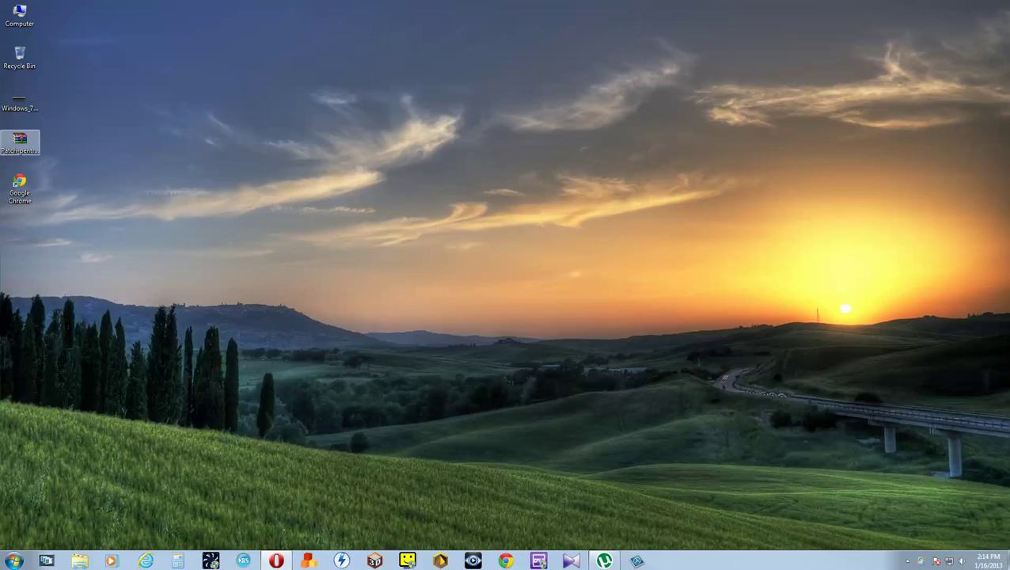
{"action": "mouse_move", "coordinate": [20, 142]}
{"action": "left_mouse_down"}
{"action": "mouse_move", "coordinate": [221, 144]}
{"action": "mouse_move", "coordinate": [20, 143]}
{"action": "left_mouse_up"}
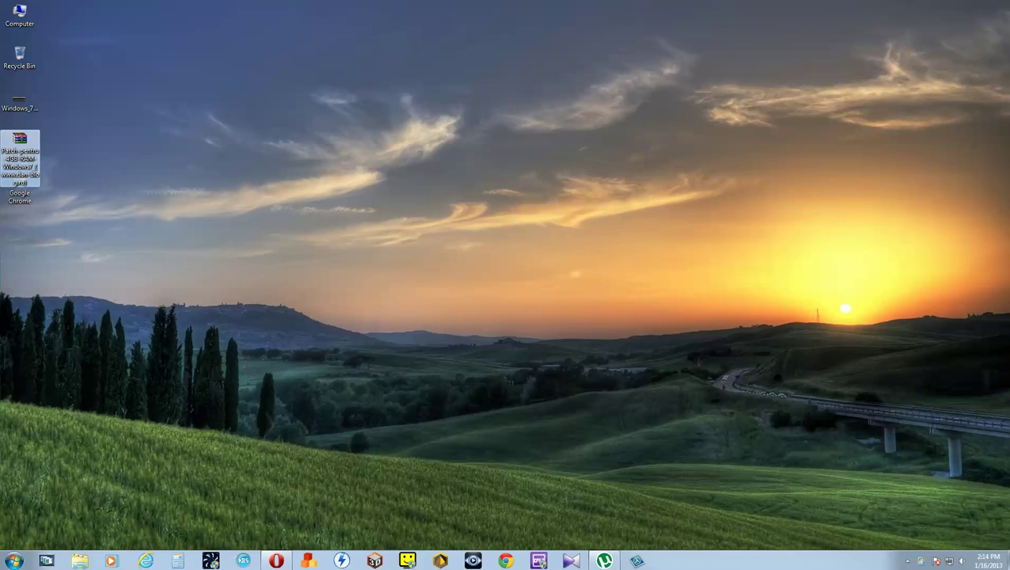
{"action": "right_click", "coordinate": [22, 139]}
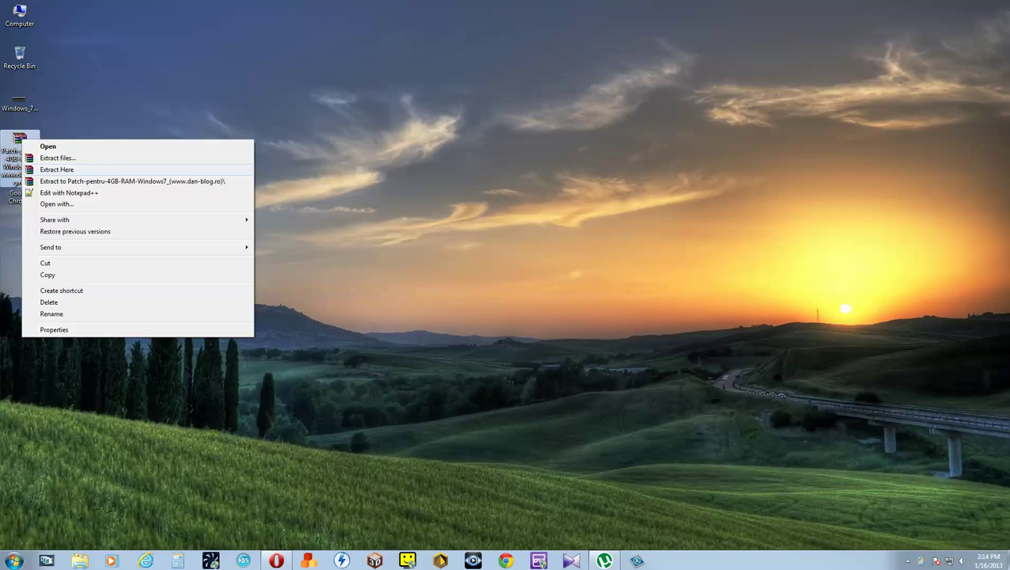
{"action": "left_click", "coordinate": [57, 169]}
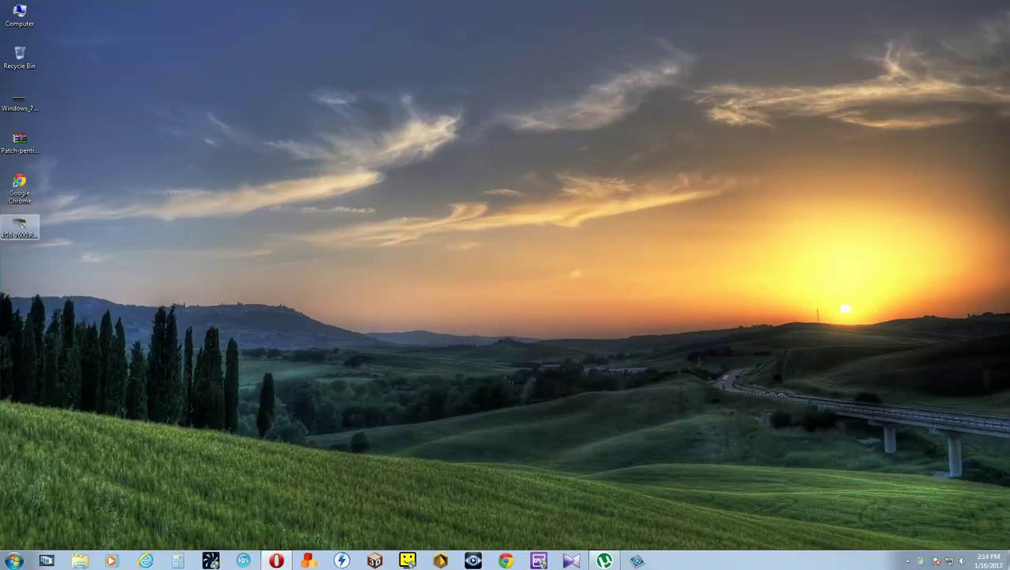
Step: Run the extracted 4GB-7600 patch to unlock the memory limit, and minimize the Remove Watermark console
{"action": "left_click", "coordinate": [35, 225]}
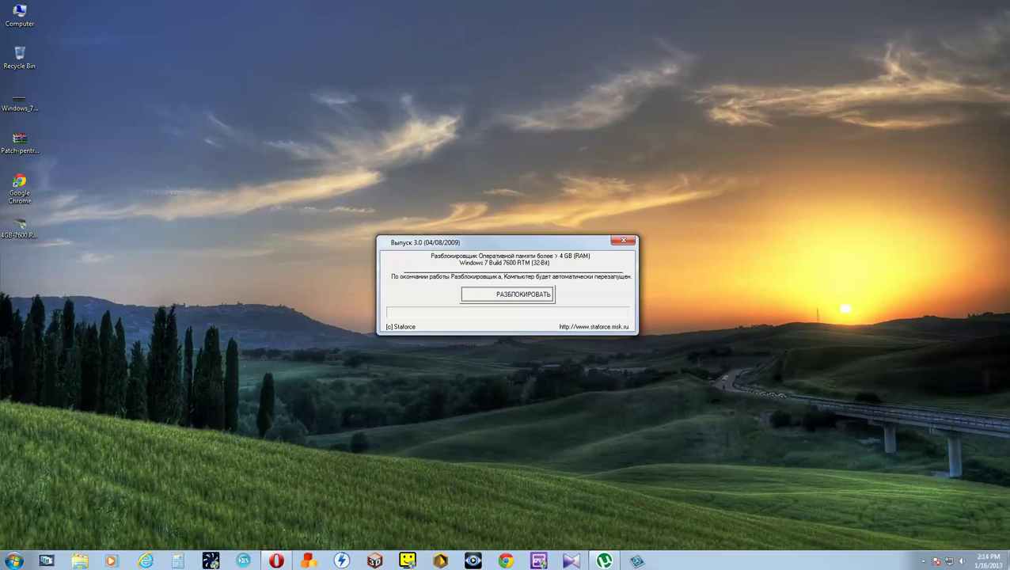
{"action": "key", "text": "Return"}
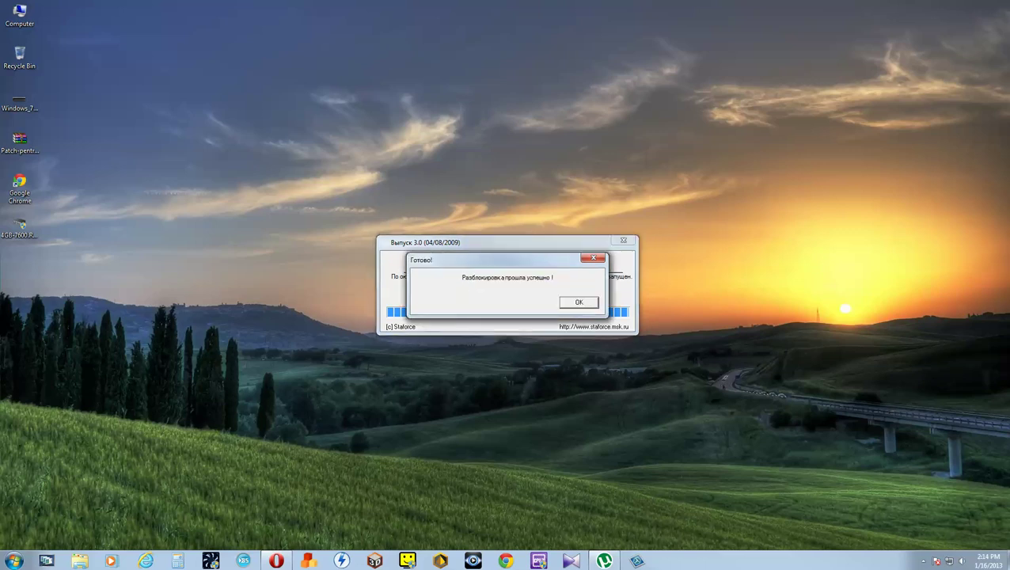
{"action": "key", "text": "Return"}
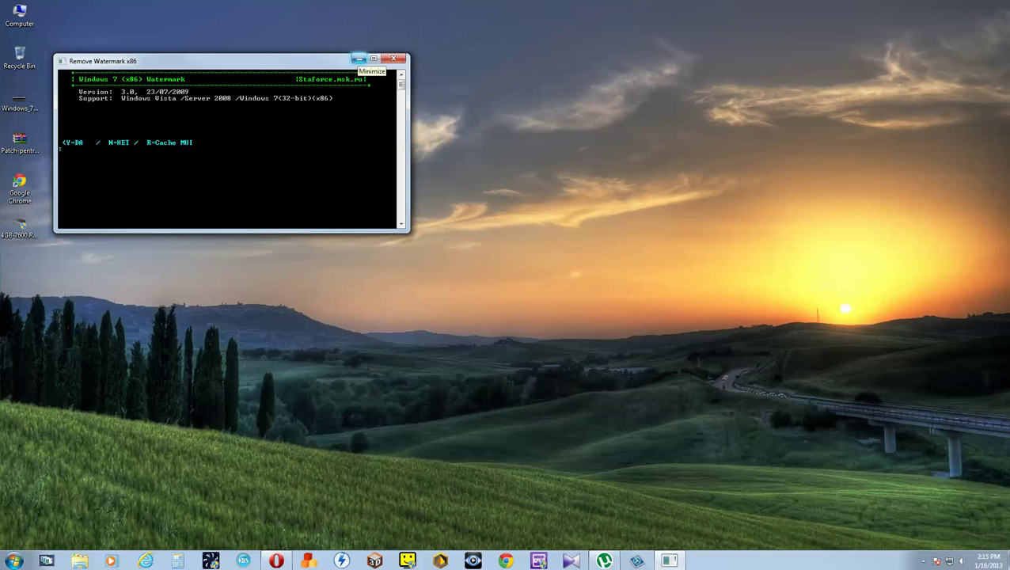
{"action": "left_click", "coordinate": [358, 59]}
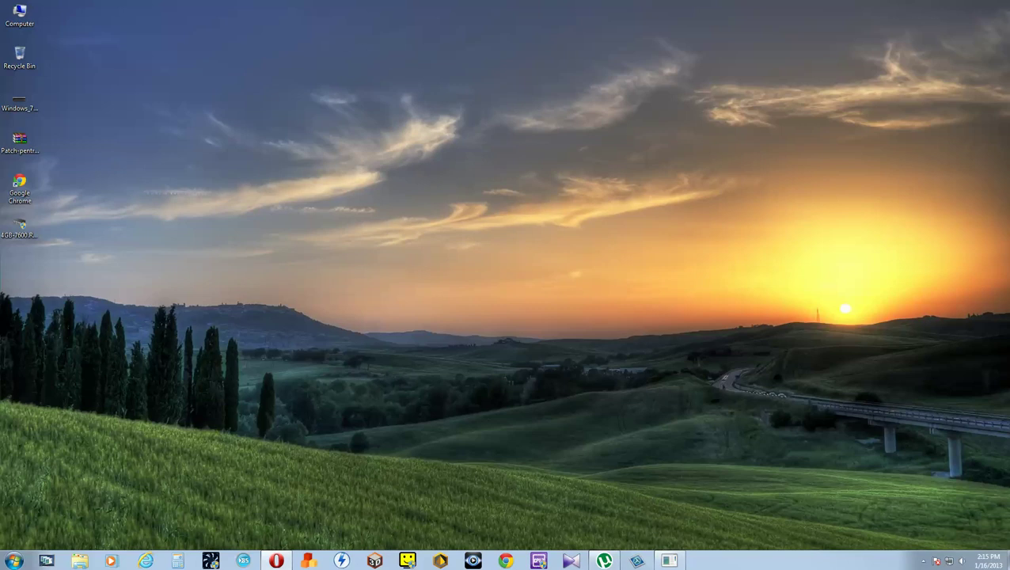
Step: View the Windows_7_Boot_Manager picture from the desktop to examine the boot entries, and close it
{"action": "left_click", "coordinate": [20, 104]}
{"action": "key", "text": "Return"}
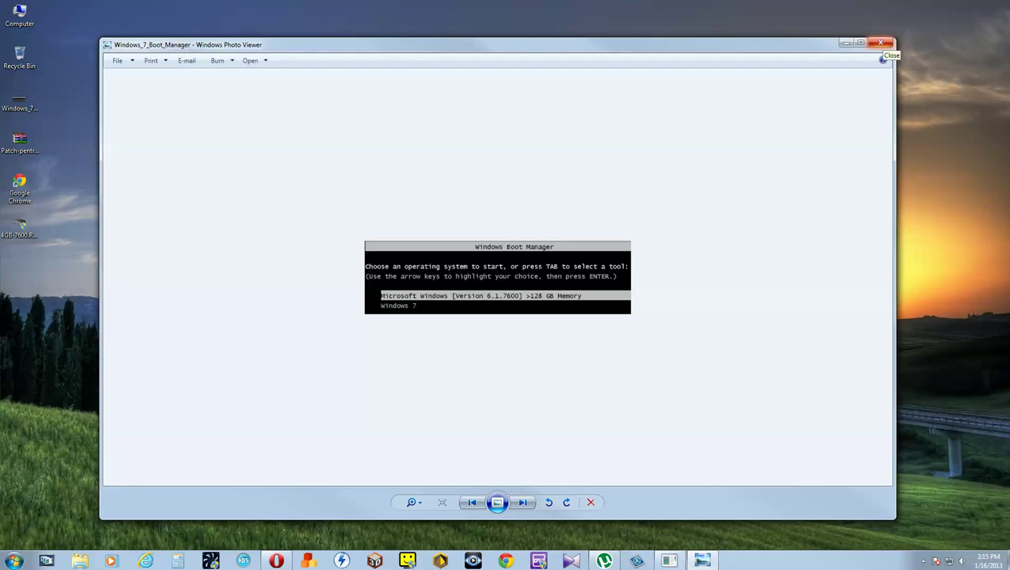
{"action": "left_click", "coordinate": [880, 43]}
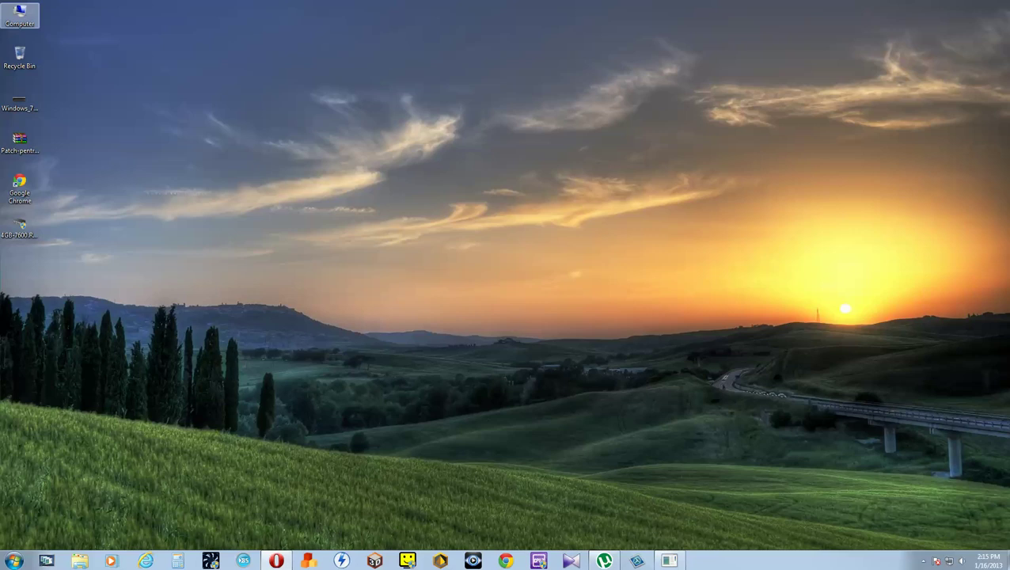
Step: Open the computer's system properties to check the installed memory
{"action": "right_click", "coordinate": [20, 14]}
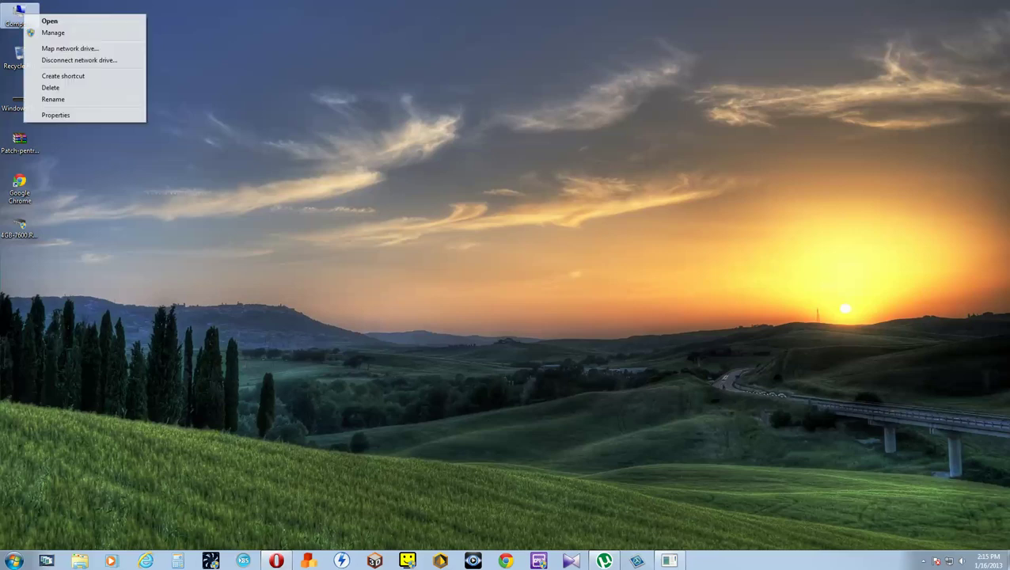
{"action": "left_click", "coordinate": [80, 115]}
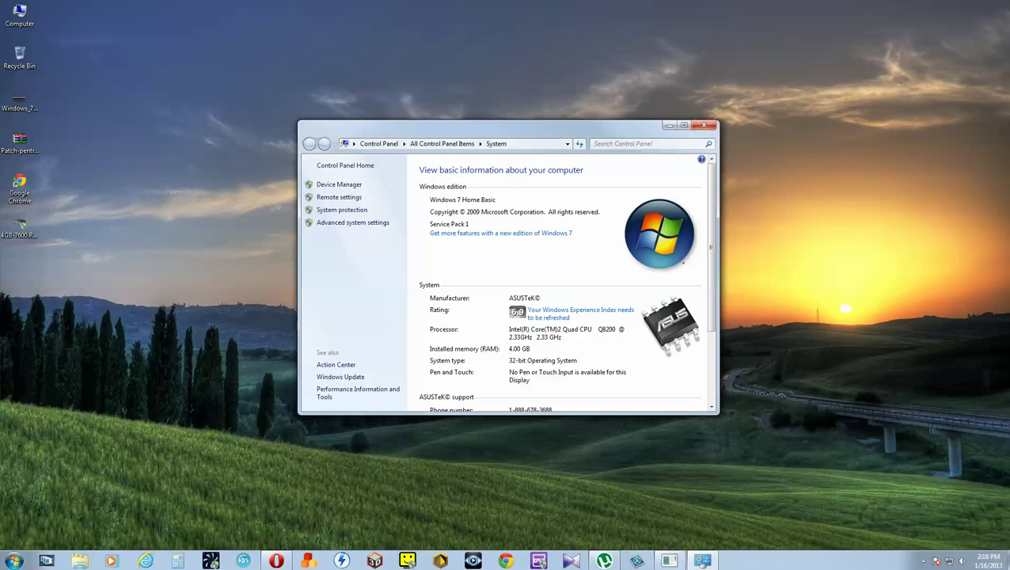
{"action": "right_click", "coordinate": [638, 560]}
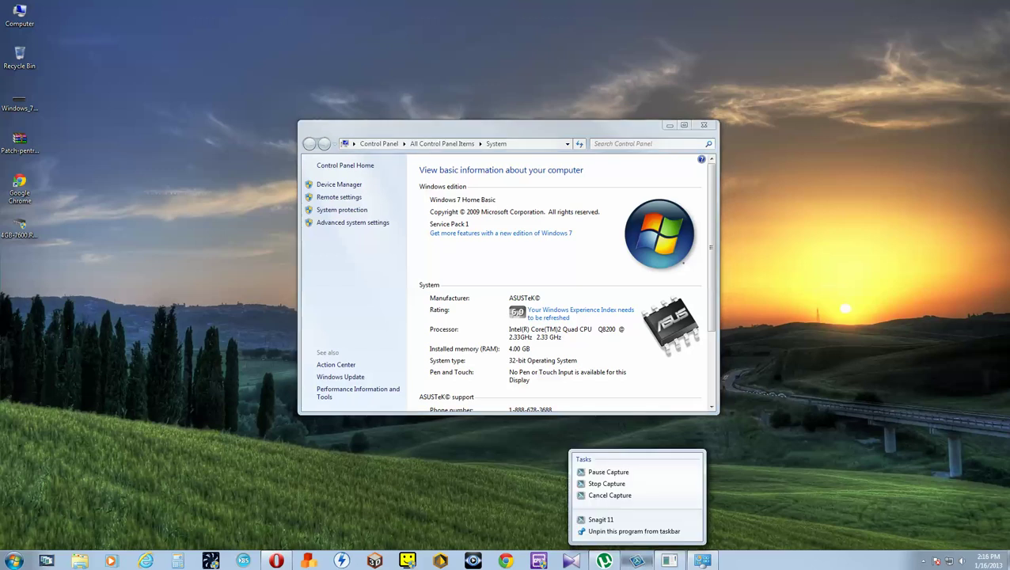